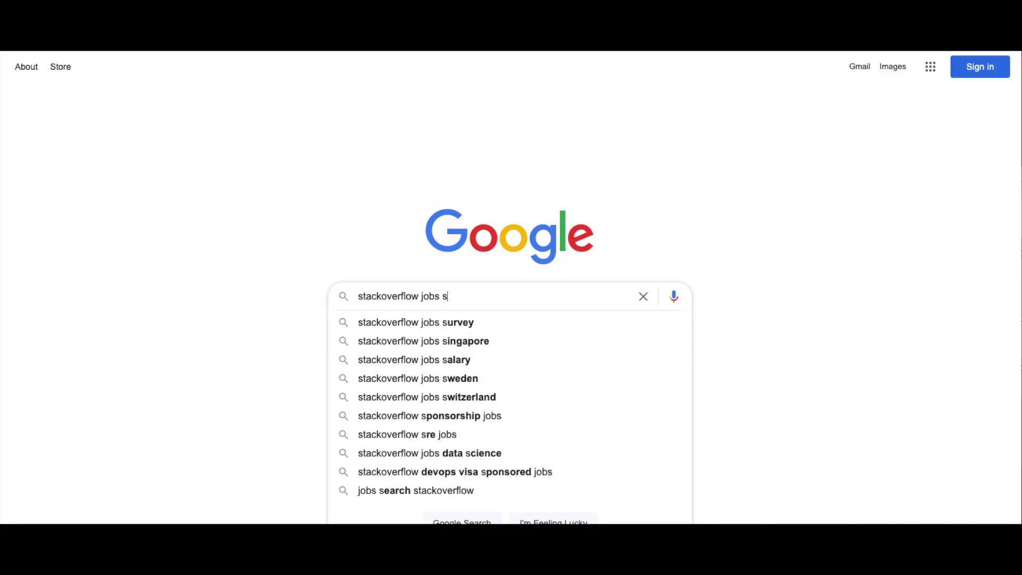
Run the 'stackoverflow jobs survey' search and open the Stack Overflow Developer Survey 2020 result
key("Down")
key("Return")
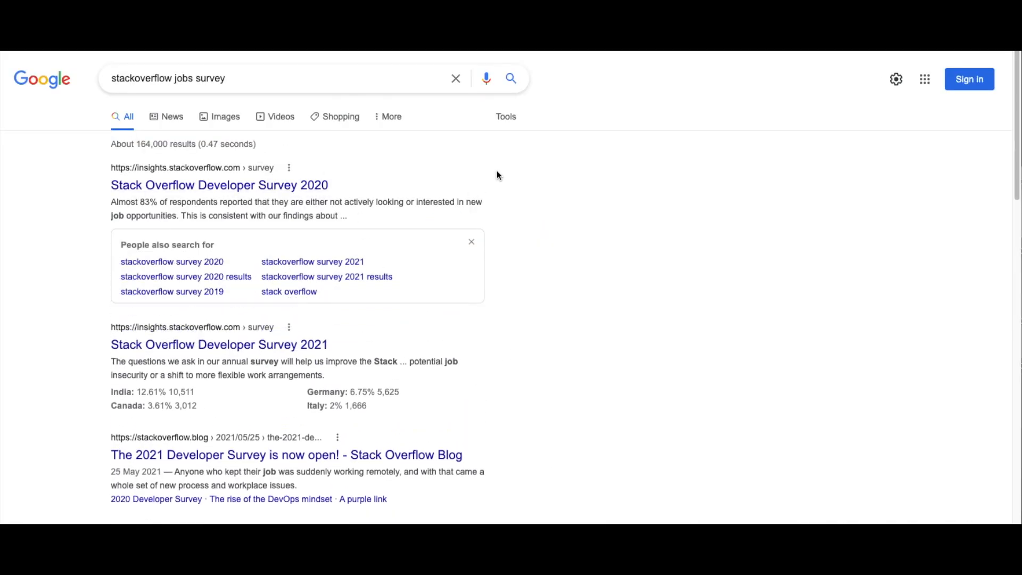
left_click(290, 185)
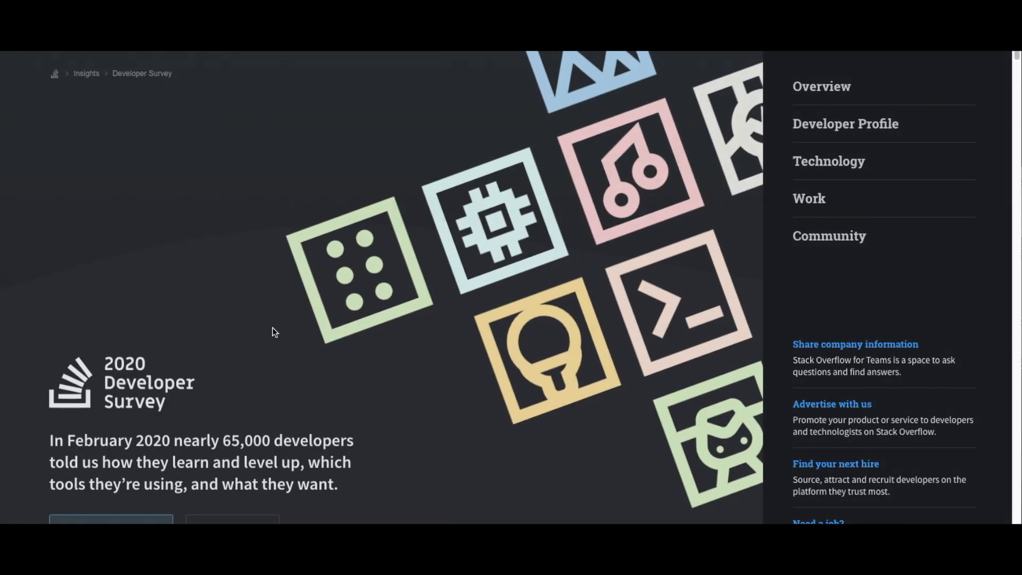
scroll(273, 328, "down", 3)
scroll(275, 332, "down", 5)
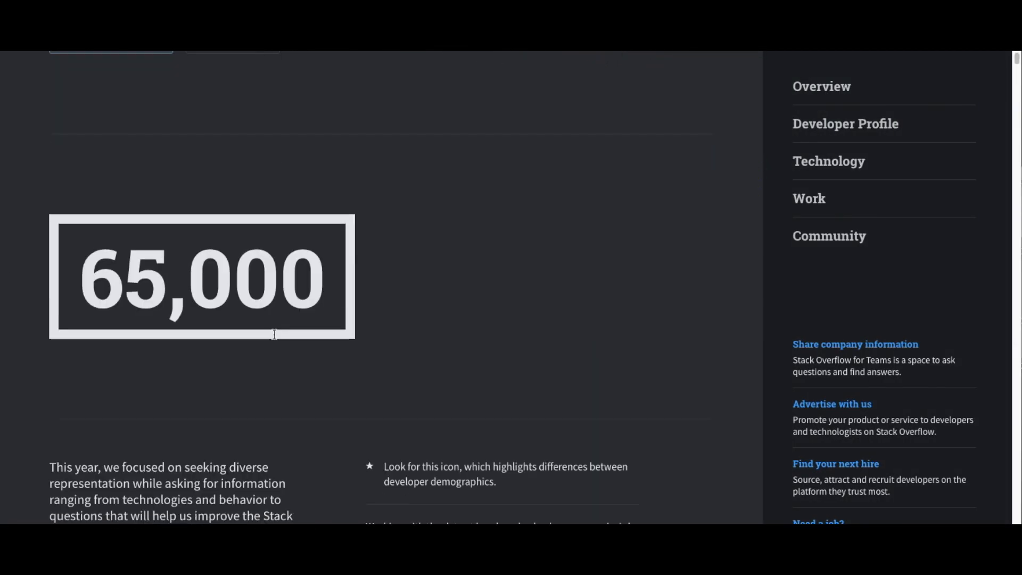
scroll(274, 333, "down", 4)
scroll(274, 334, "down", 5)
scroll(273, 333, "down", 5)
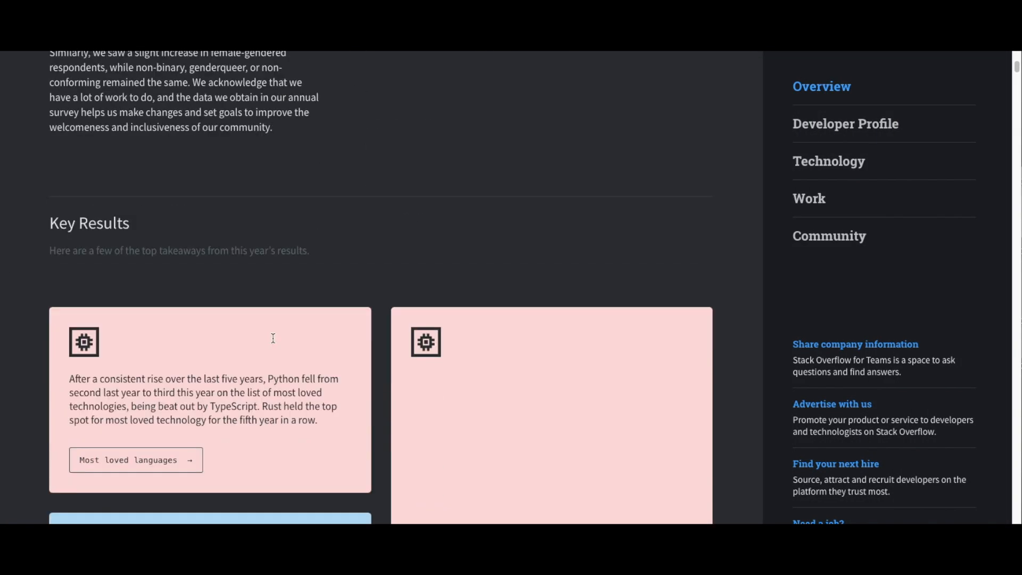
scroll(227, 367, "down", 2)
Jump to the Most Loved languages chart and read down to the web frameworks chart at Angular.js
left_click(172, 393)
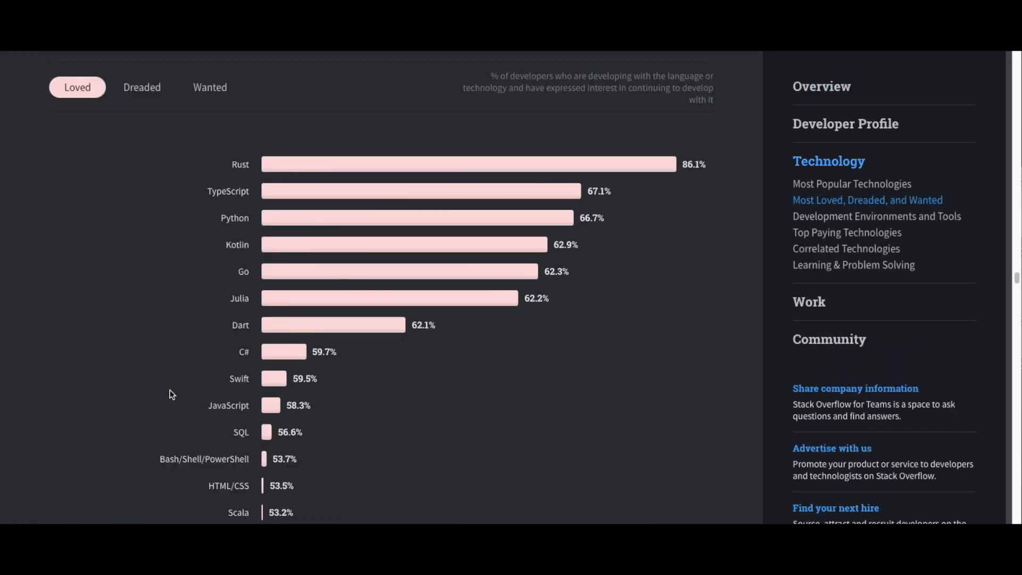
scroll(171, 393, "down", 1)
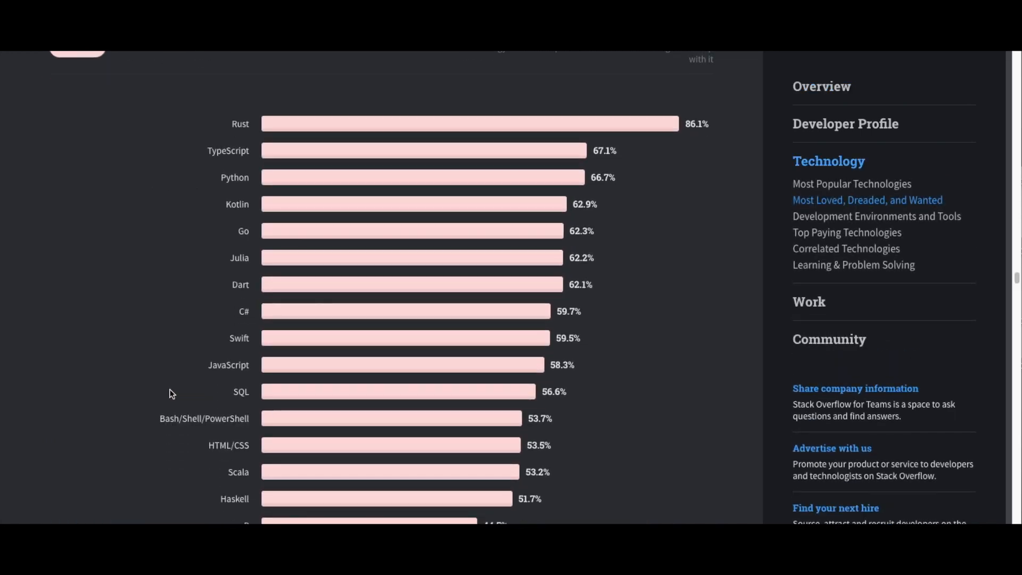
scroll(172, 392, "down", 3)
scroll(170, 394, "down", 2)
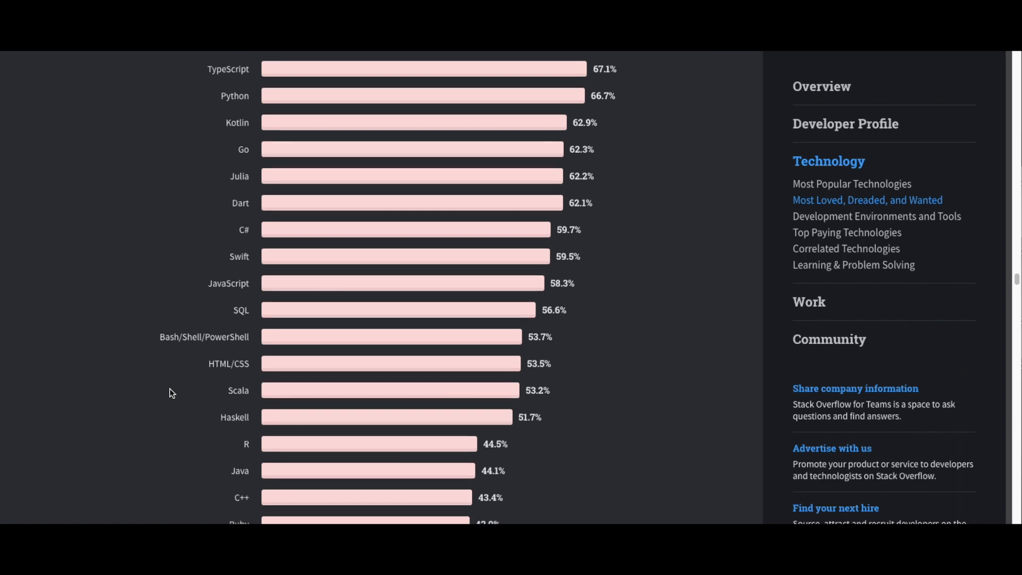
scroll(172, 393, "down", 4)
scroll(171, 393, "down", 3)
scroll(171, 393, "down", 1)
scroll(171, 393, "down", 2)
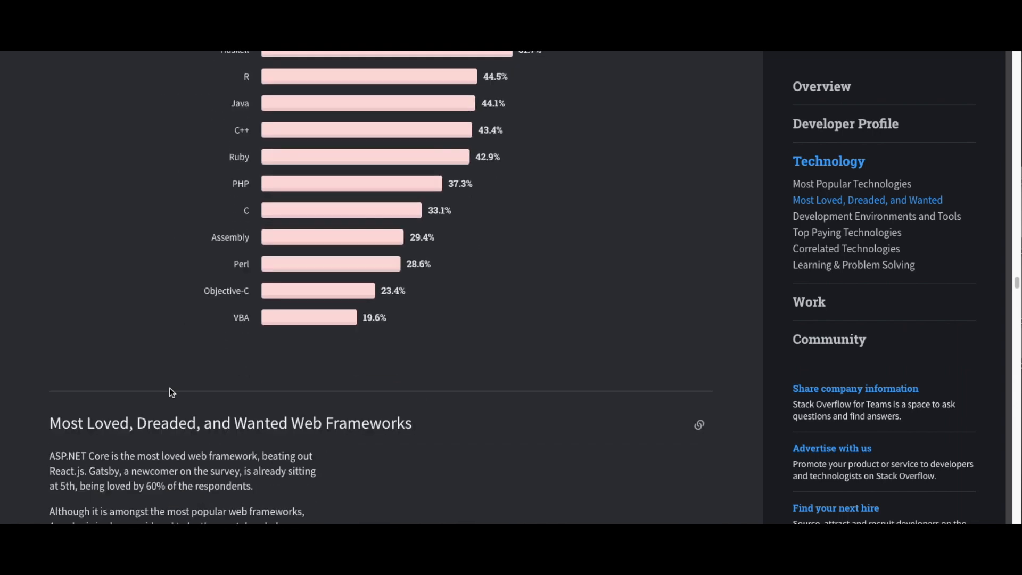
scroll(171, 393, "down", 2)
scroll(364, 299, "down", 4)
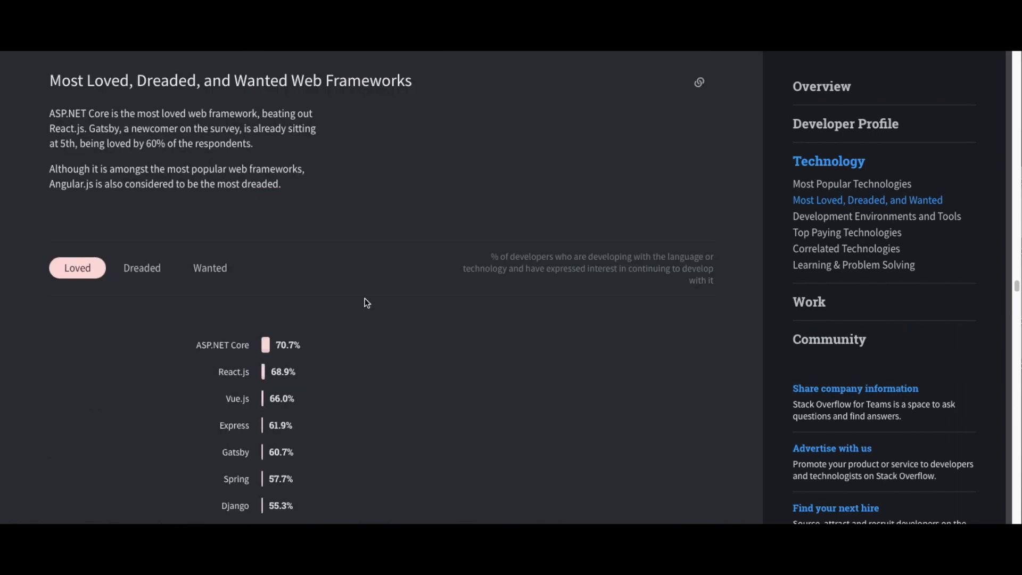
scroll(366, 300, "down", 1)
scroll(365, 300, "down", 1)
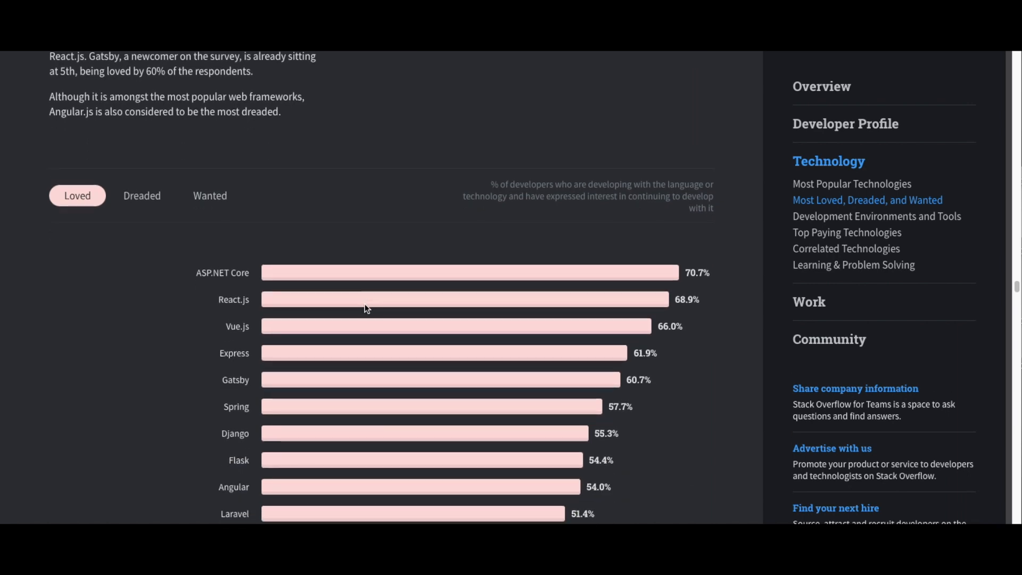
scroll(365, 304, "down", 2)
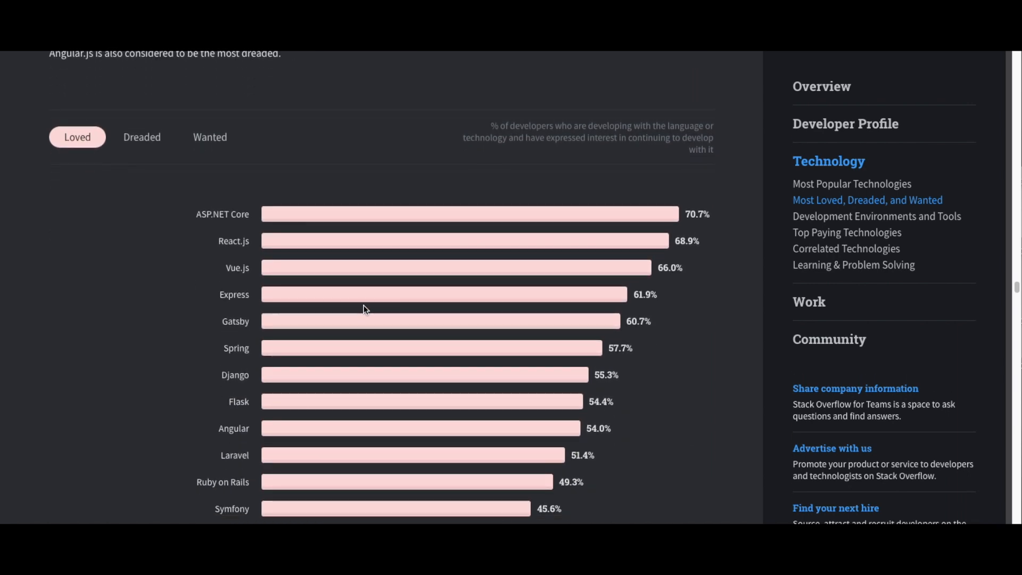
scroll(363, 309, "down", 1)
scroll(363, 309, "down", 1)
scroll(363, 309, "down", 3)
scroll(364, 309, "down", 1)
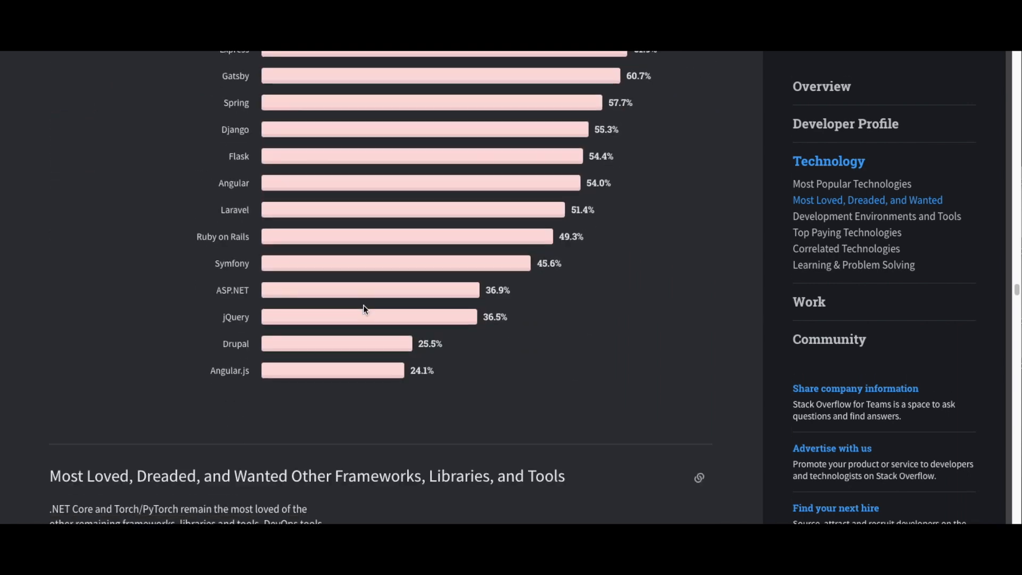